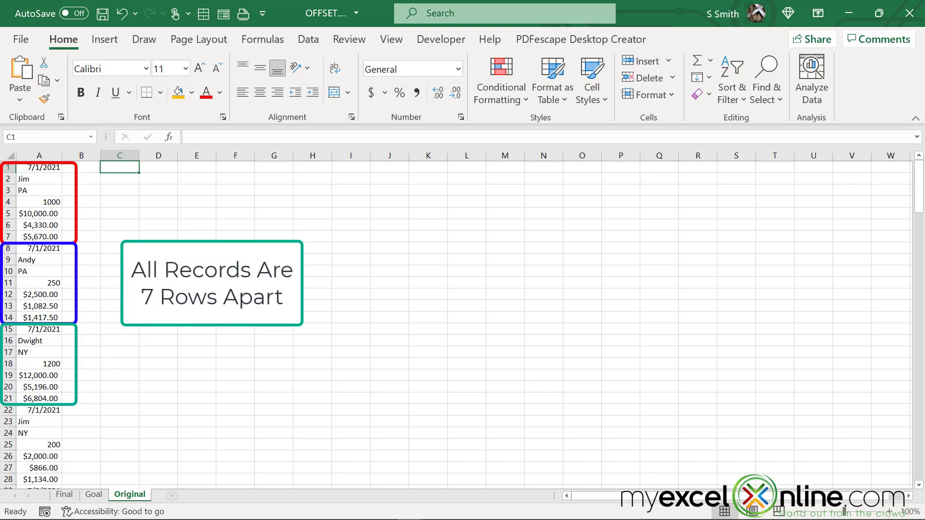
Switch to the Goal sheet to view the finished seven-column record table.
key("ctrl+Page_Up")
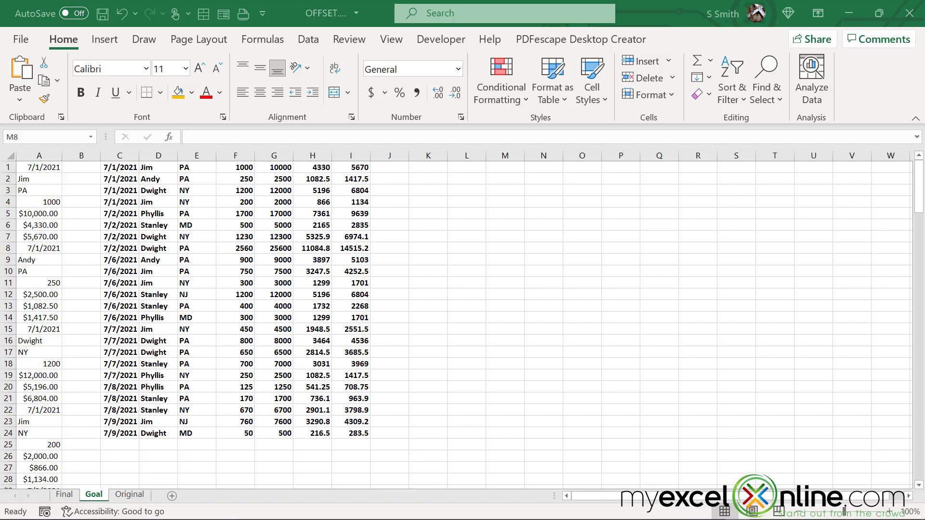
Go to the Final sheet and inspect the OFFSET/COLUMNS/ROWS formula heading the S1:Y24 table.
key("ctrl+Page_Up")
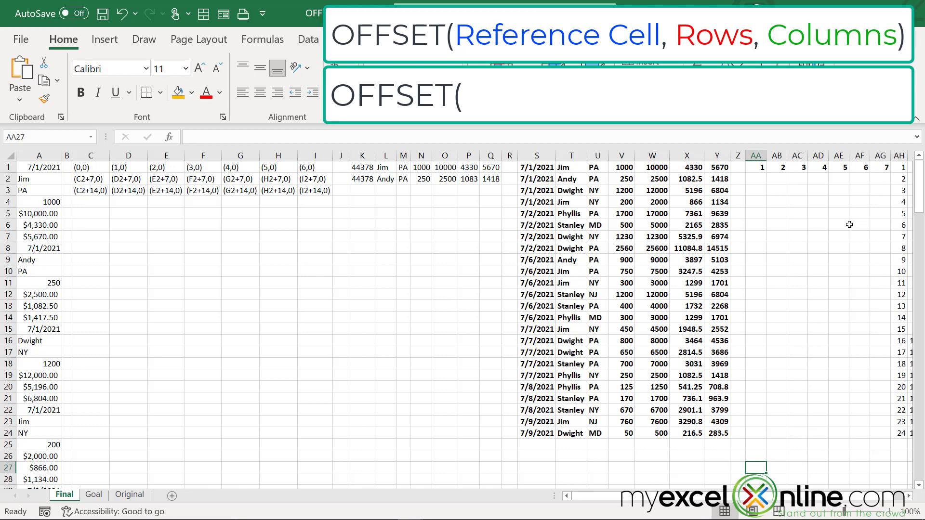
key("ctrl+z")
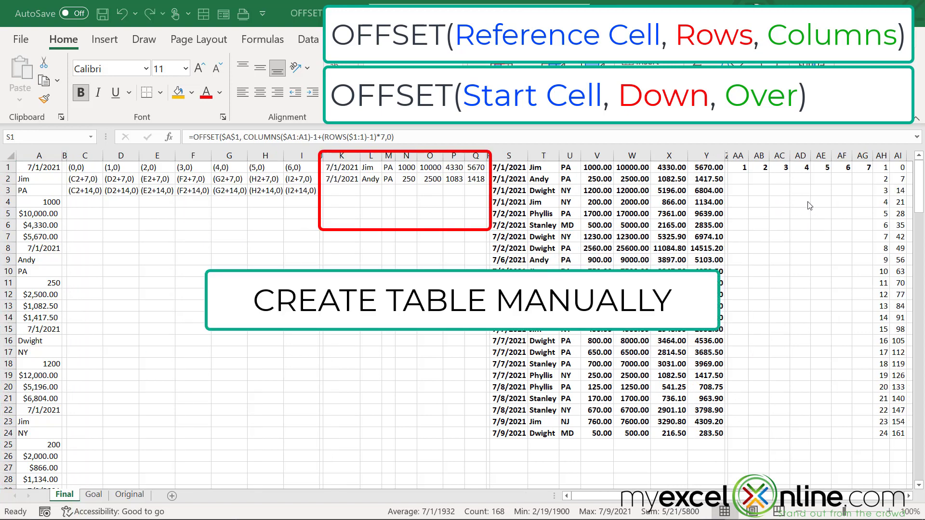
left_click(334, 167)
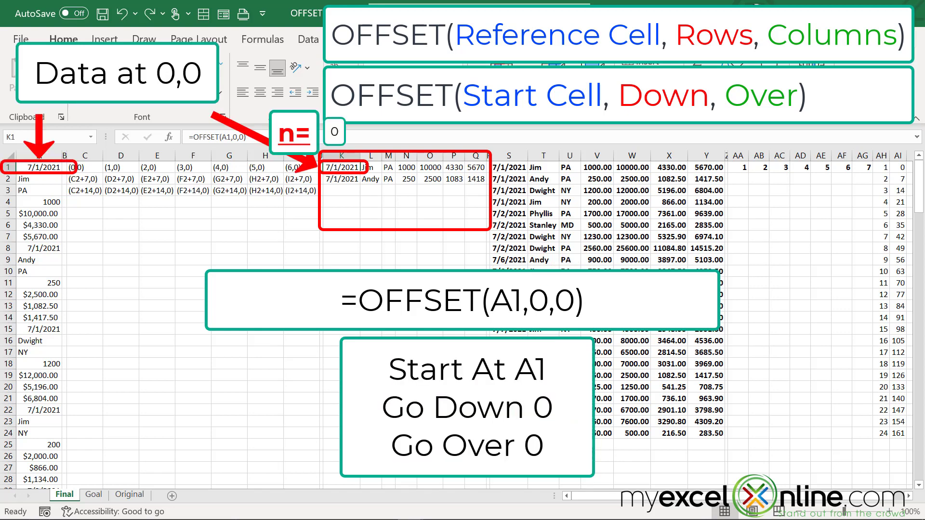
left_click(371, 168)
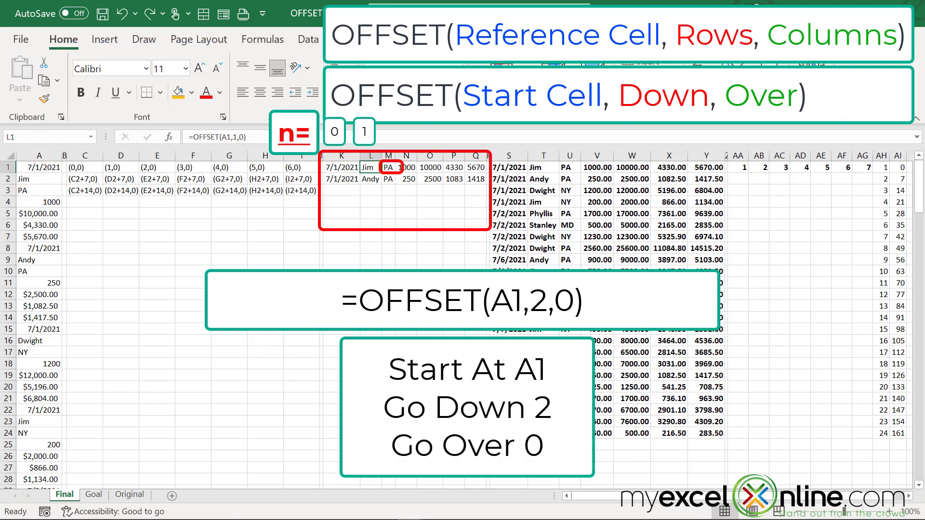
key("Right")
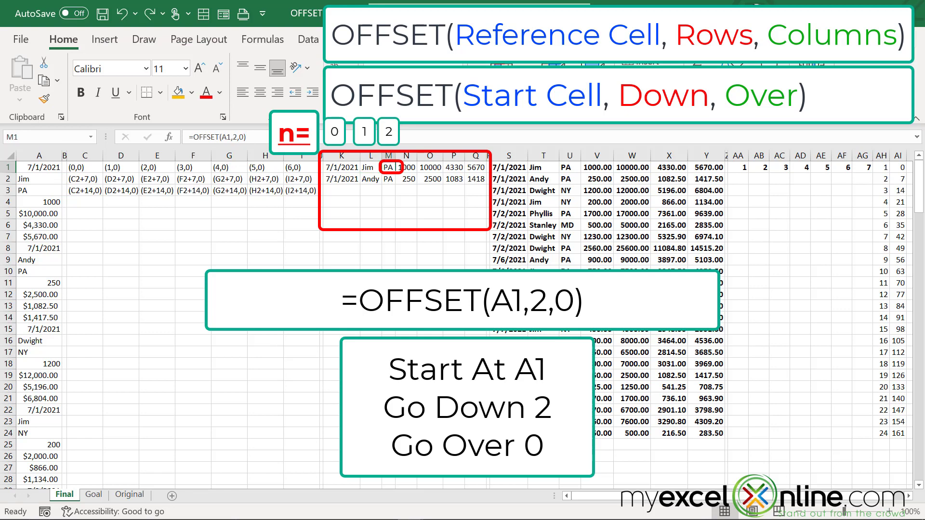
key("Right")
key("Right")
key("Right")
key("Right")
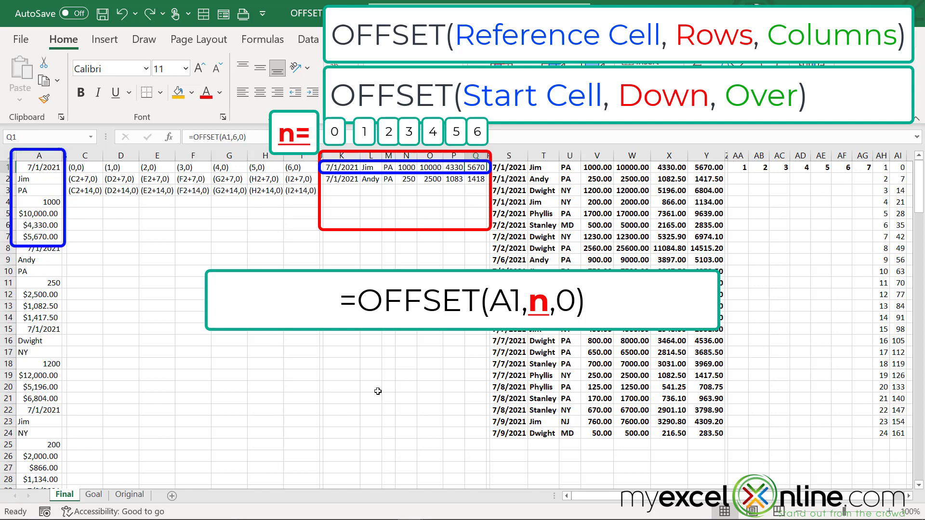
left_click(330, 179)
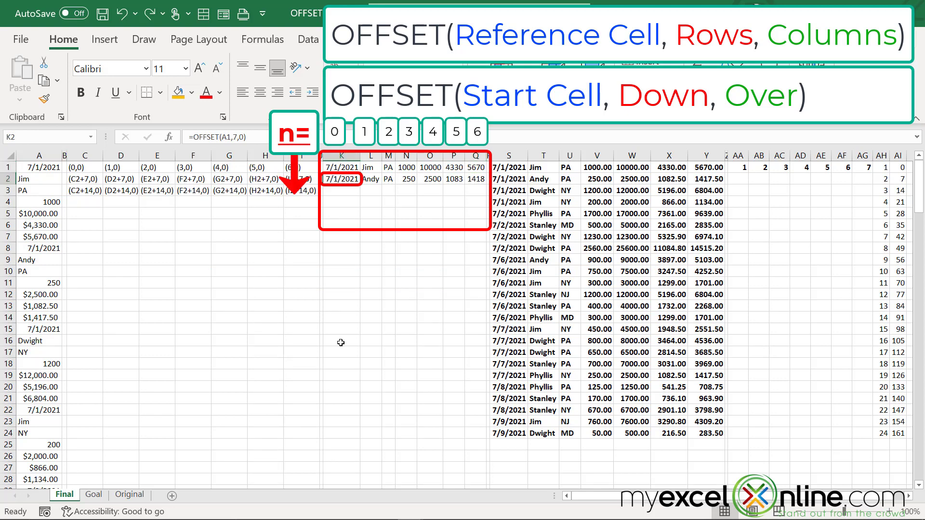
key("Right")
key("Right")
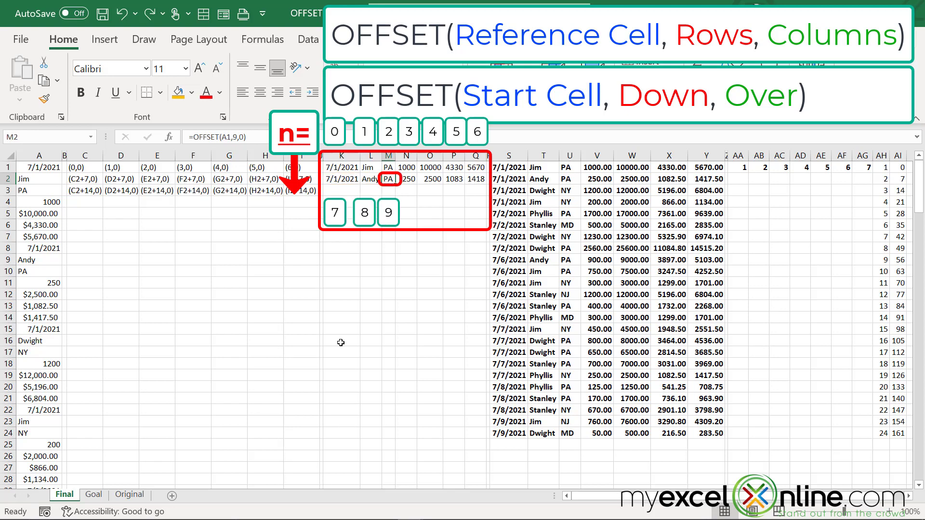
key("Right")
key("Right")
key("Right")
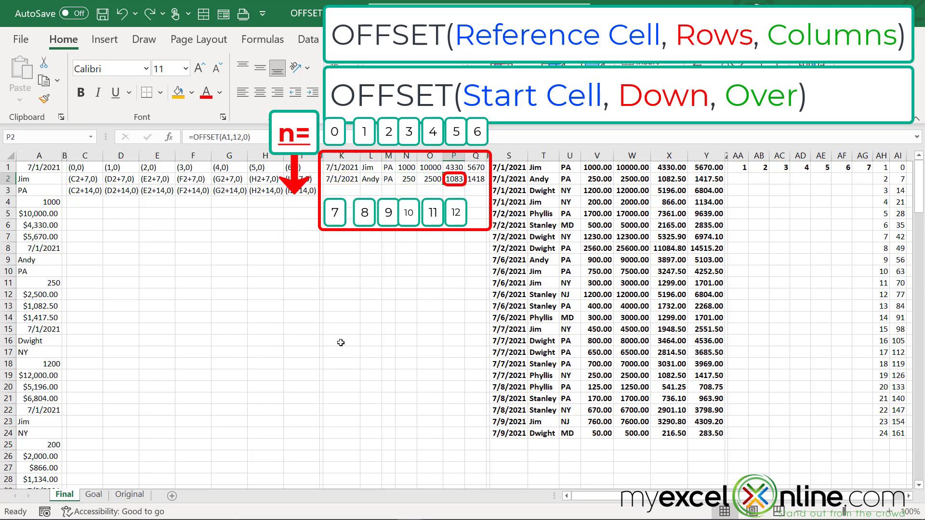
key("Right")
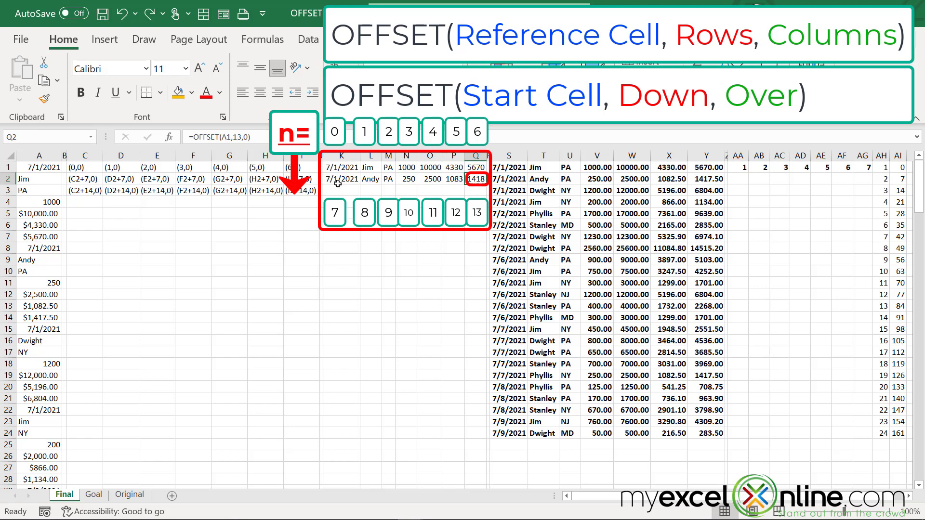
left_click(343, 190)
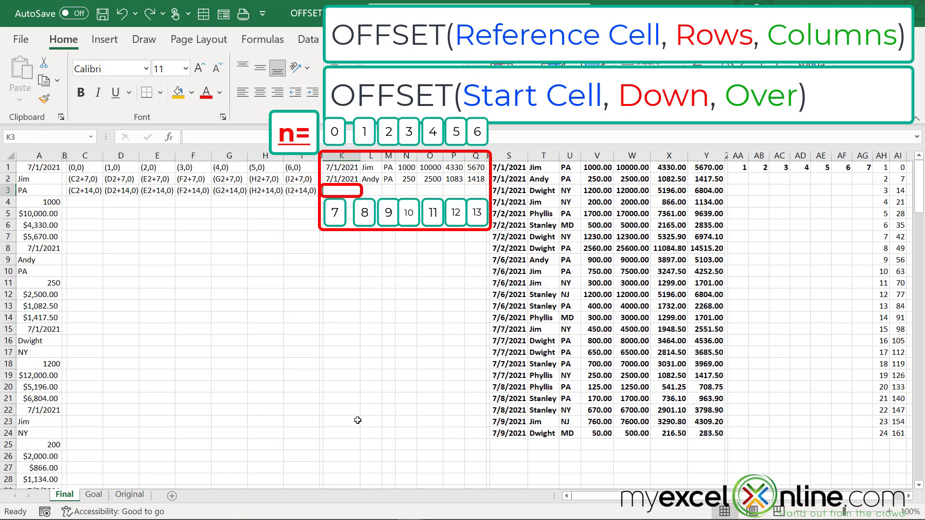
Compare the existing record formulas in K1:O1 and K2:L2, then move to K3.
key("Up")
key("Up")
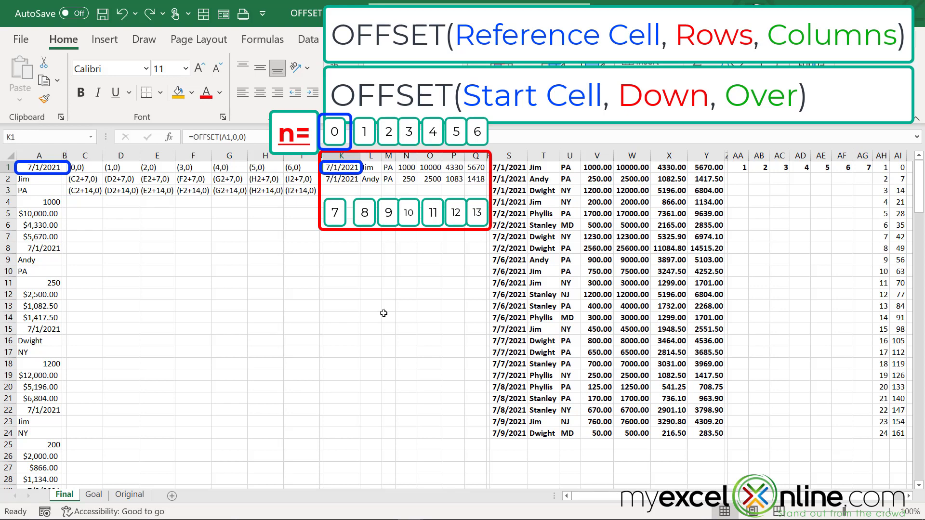
key("Down")
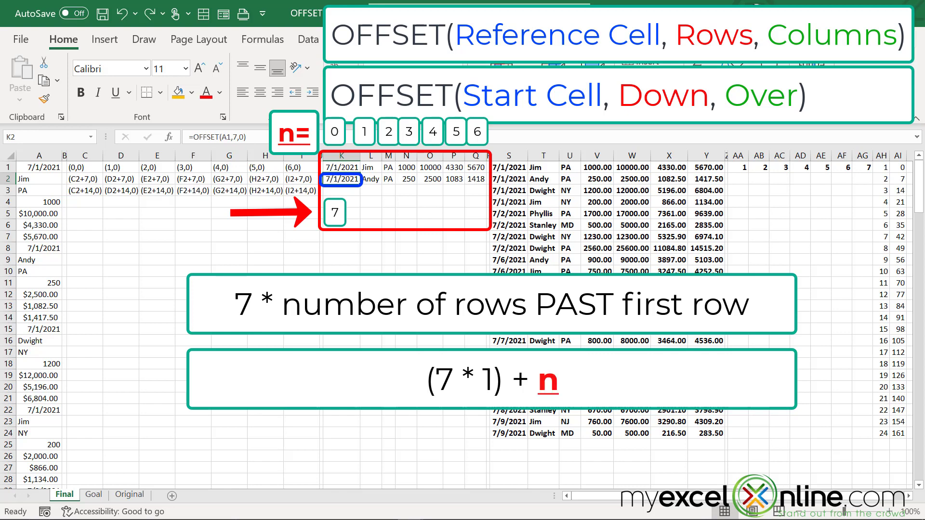
left_click(341, 167)
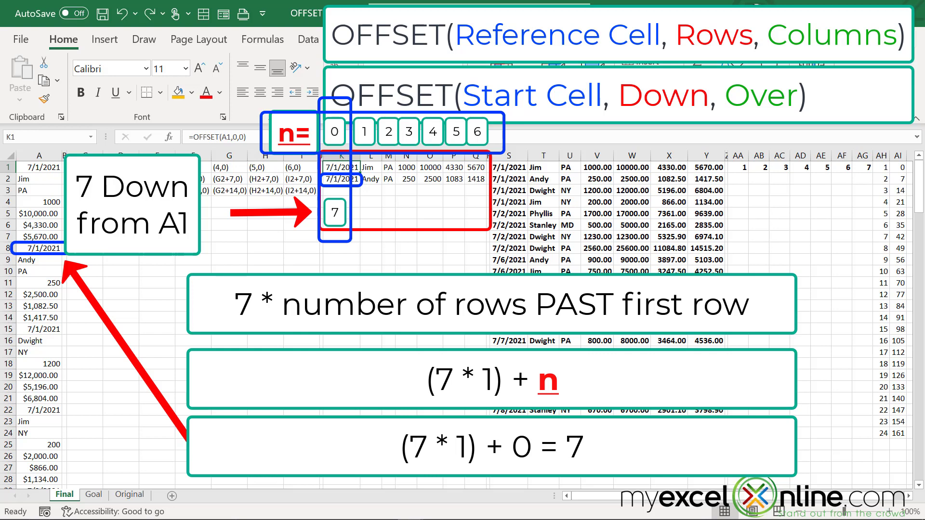
left_click(371, 178)
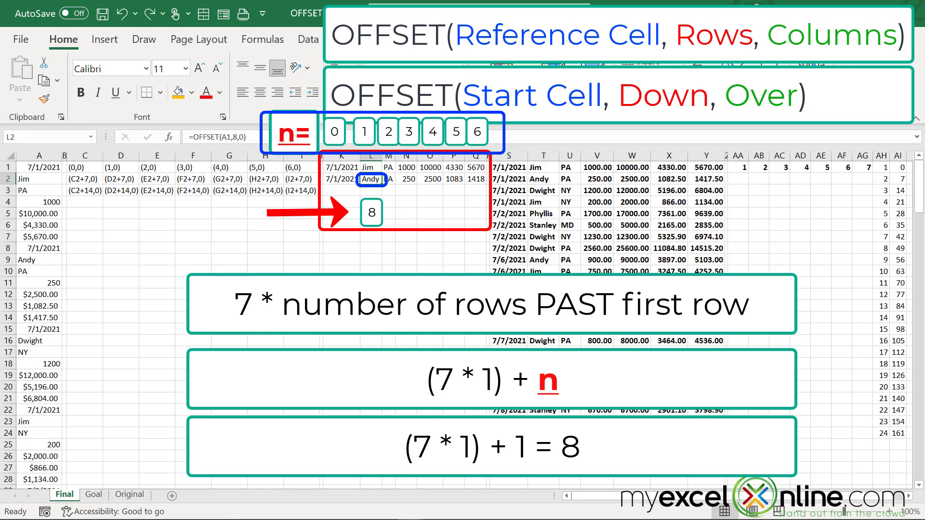
left_click(371, 168)
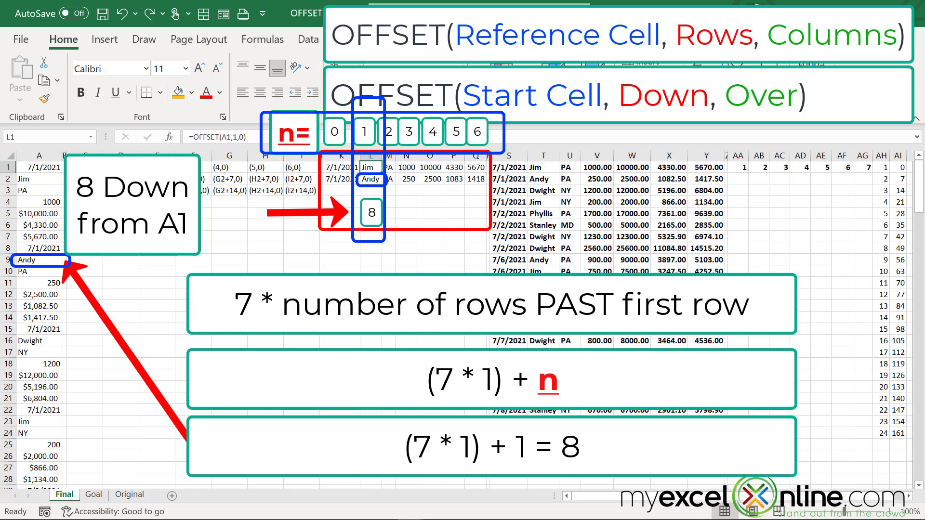
left_click(389, 167)
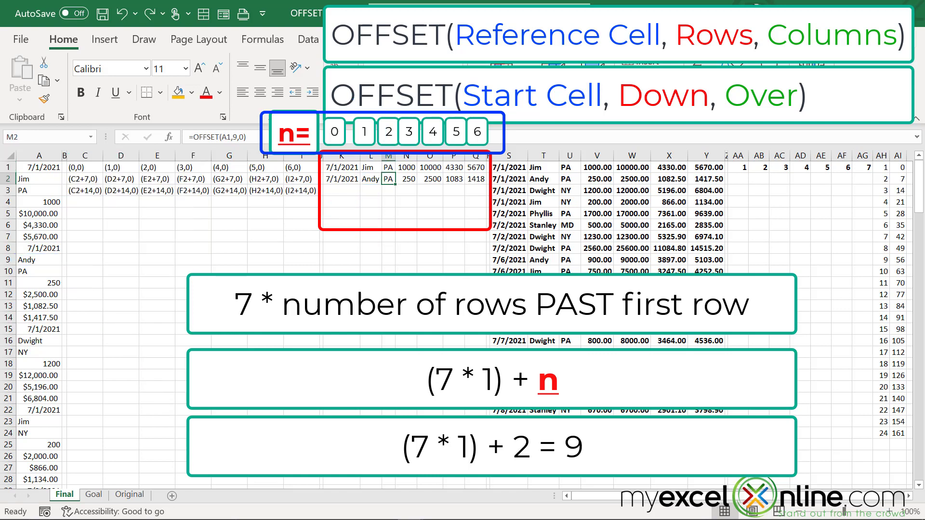
left_click(406, 167)
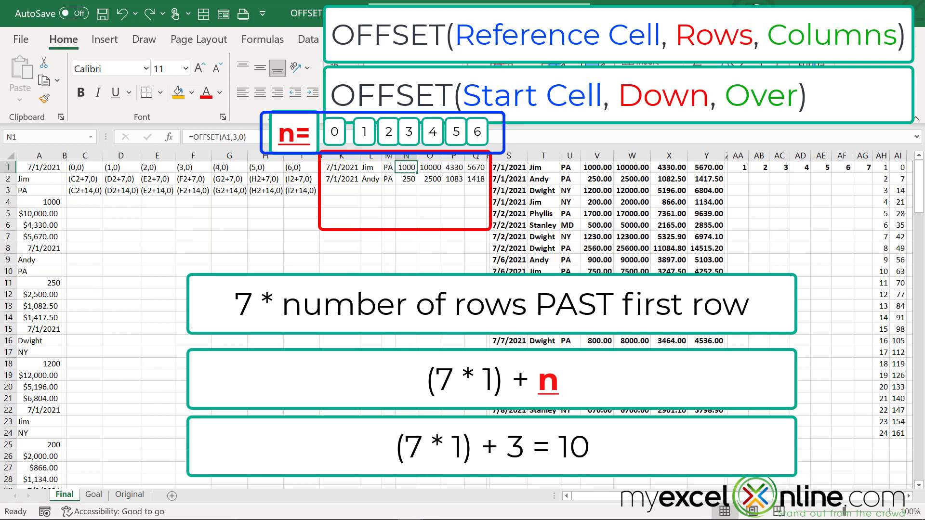
left_click(430, 167)
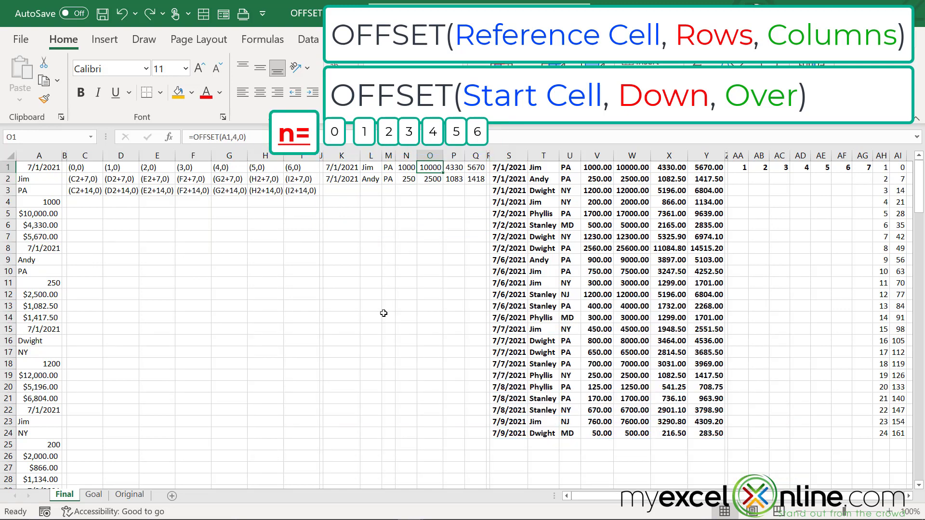
left_click(341, 190)
Enter =OFFSET(A1,14,0) in K3 so it returns the third record's date, 7/1/2021.
type("=offset(")
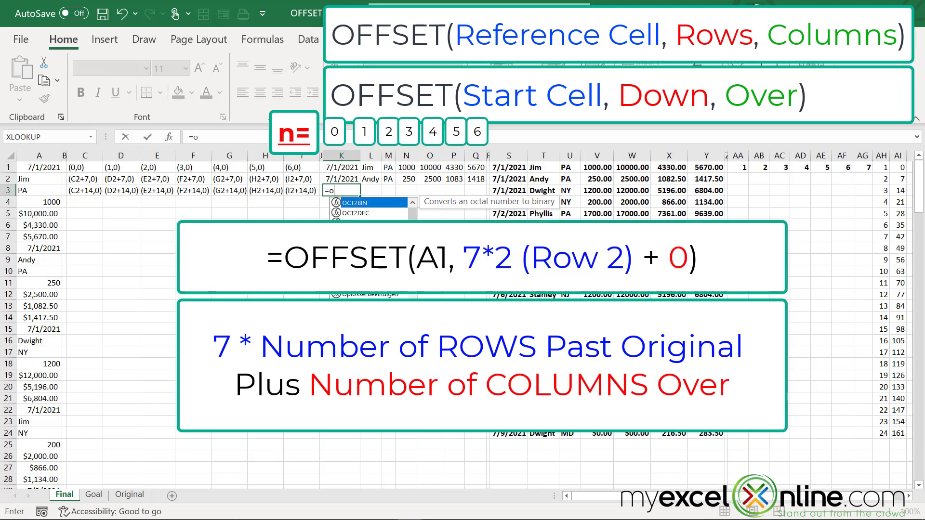
left_click(29, 166)
type(",")
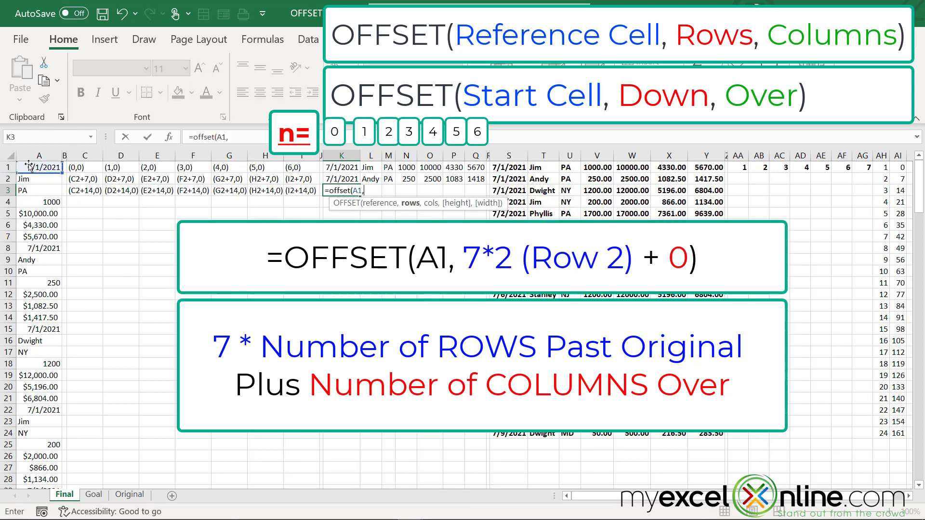
type("14,0)")
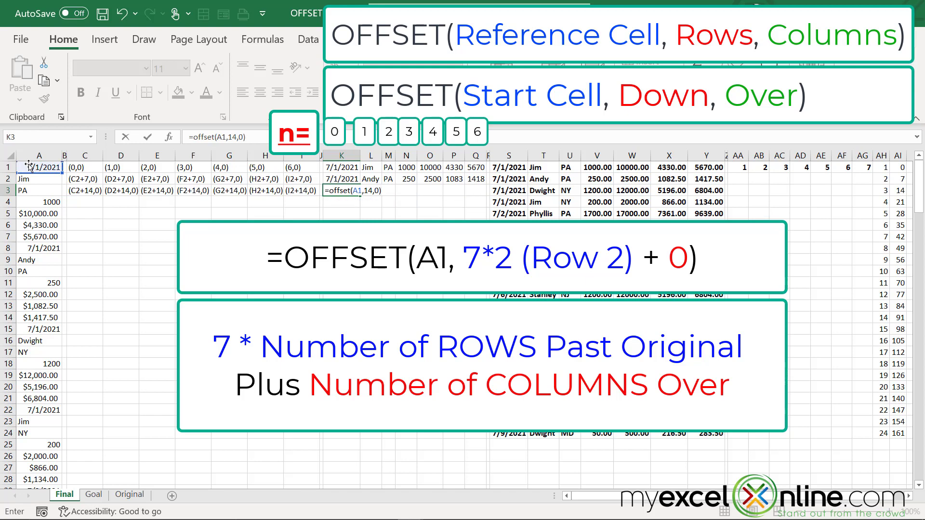
key("Return")
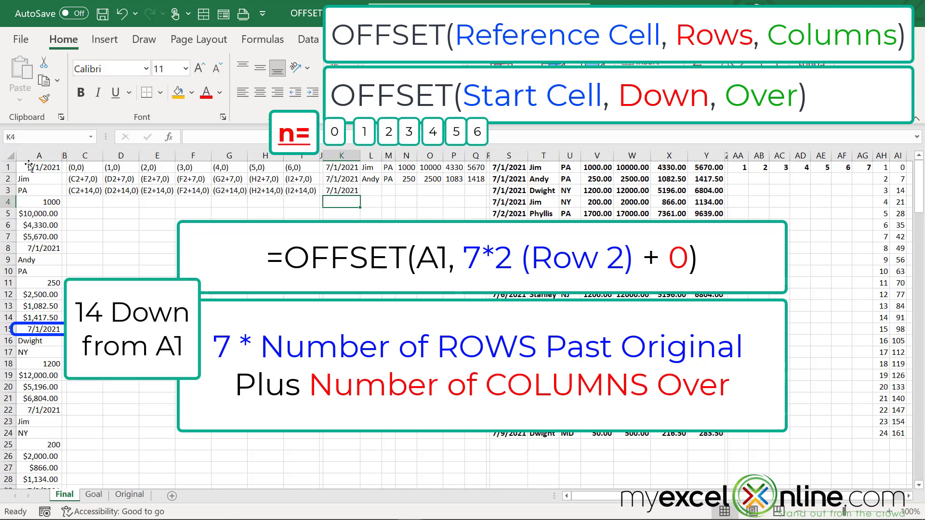
key("Up")
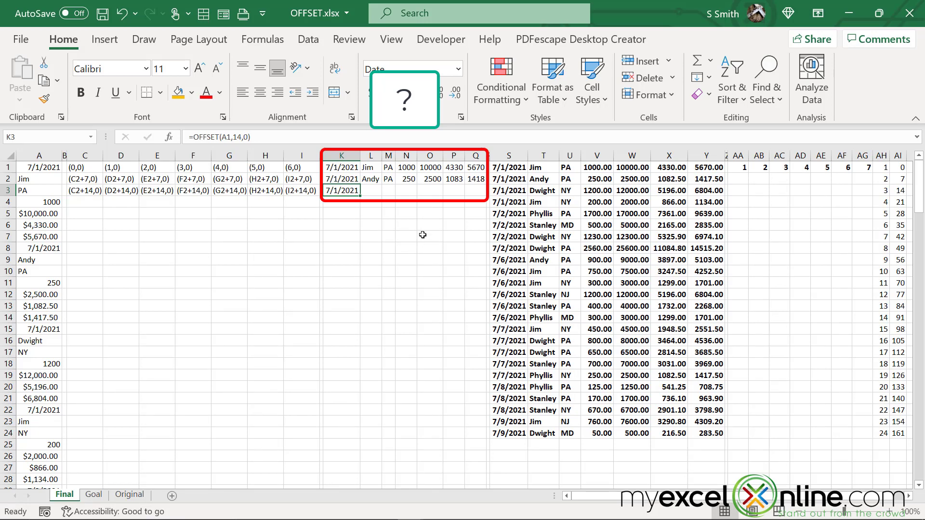
left_click(741, 169)
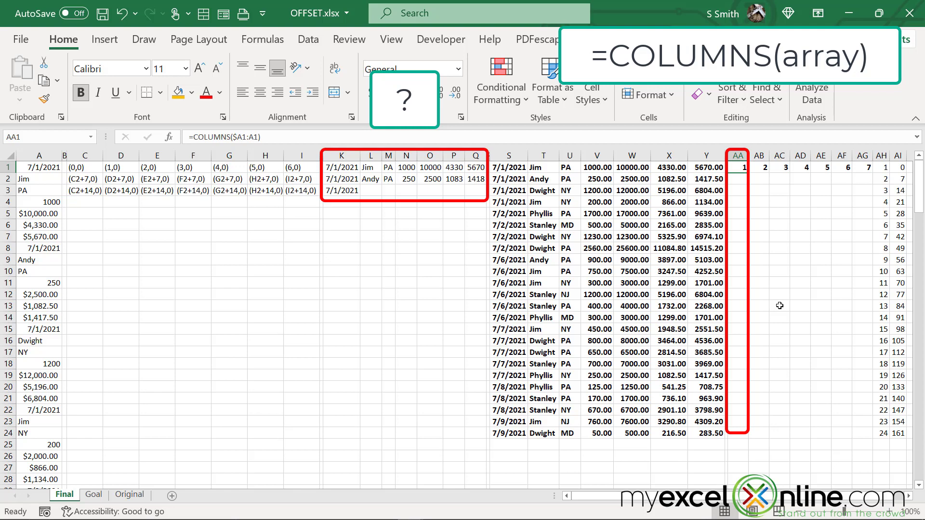
key("Right")
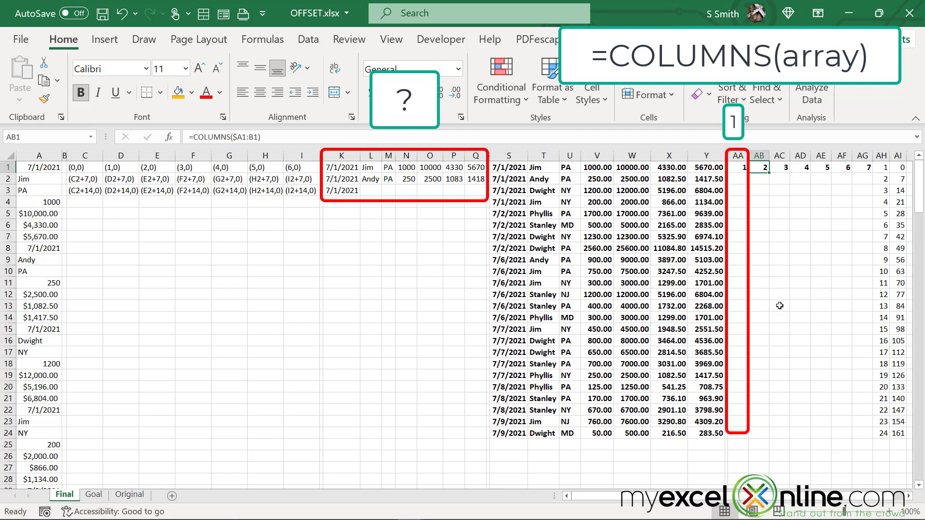
key("Right")
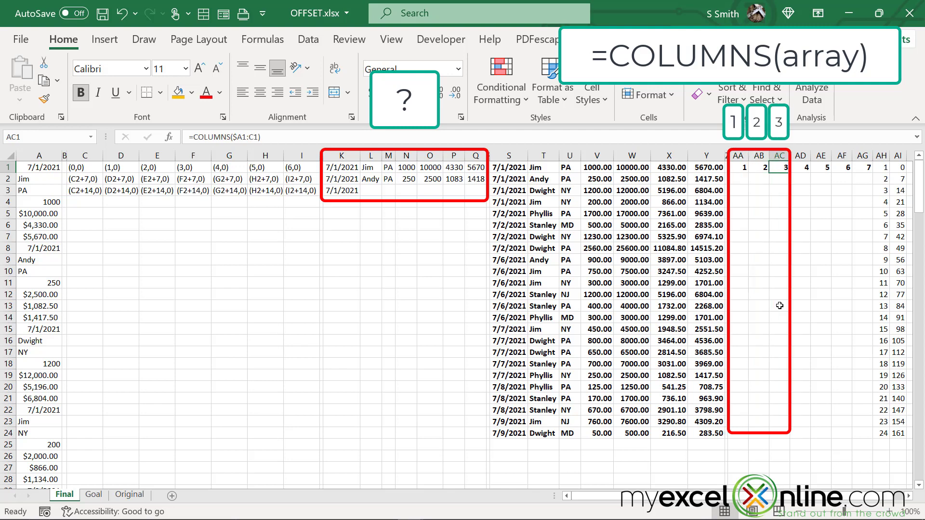
key("Right")
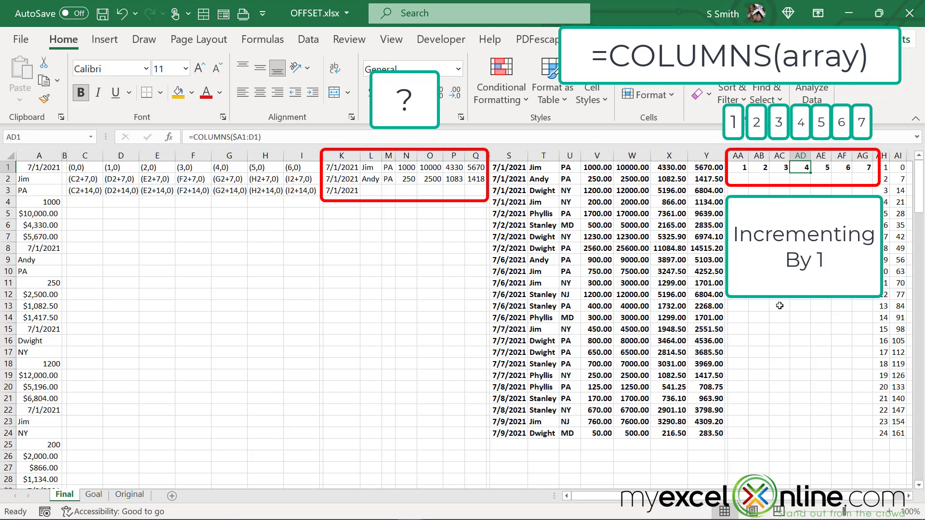
key("Right")
key("Right")
key("Right")
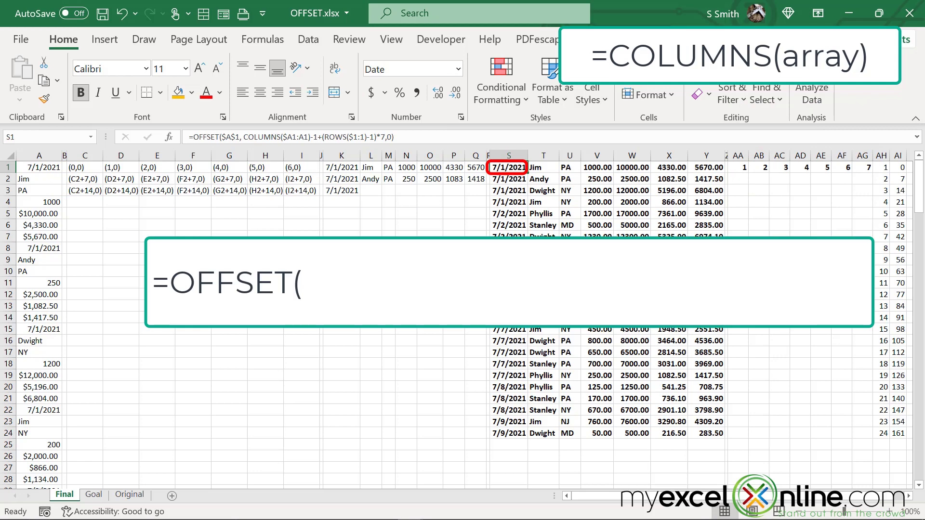
Retype S1 as =OFFSET($A$1,COLUMNS($S:S)-1,0), making A1 absolute with F4.
type("=offset(")
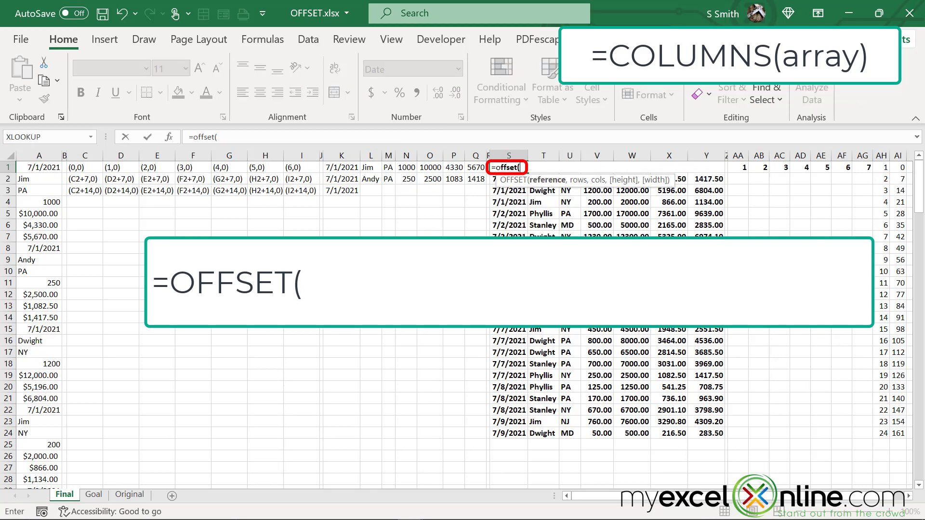
left_click(40, 167)
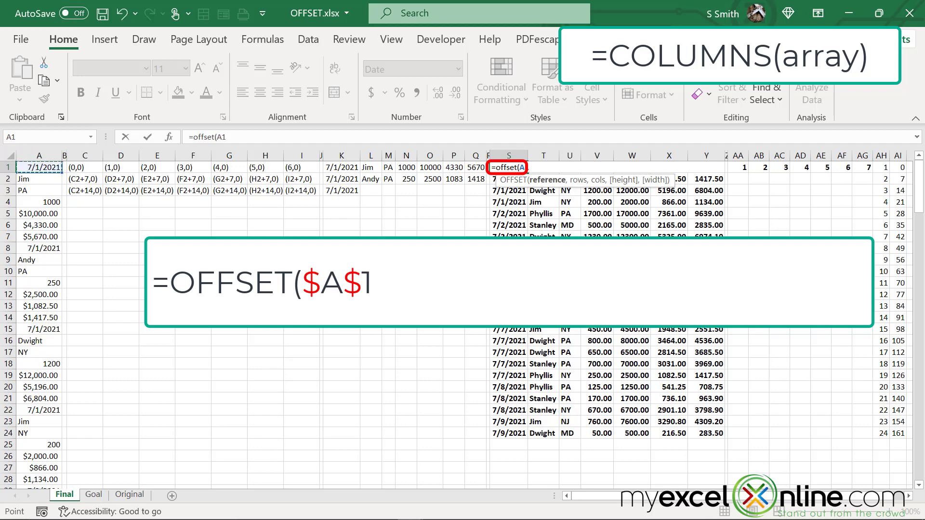
left_click(217, 137)
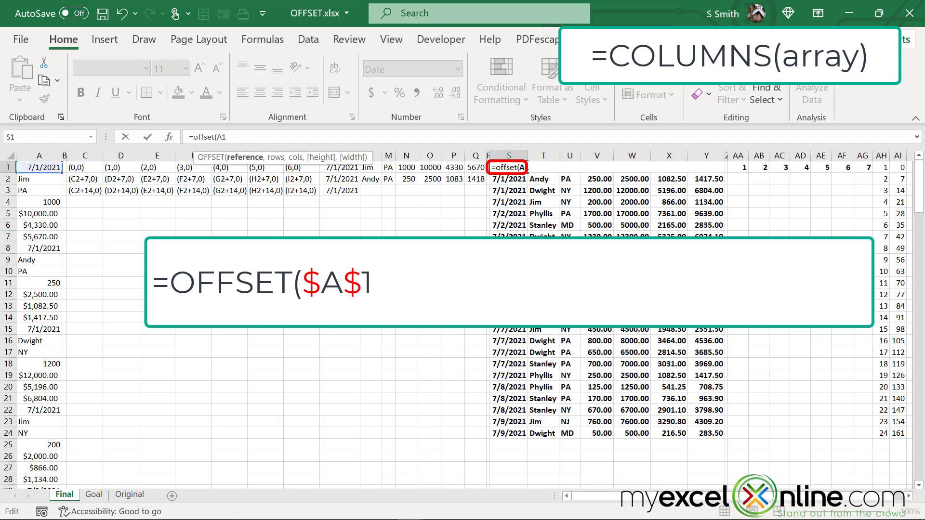
key("F4")
key("F4")
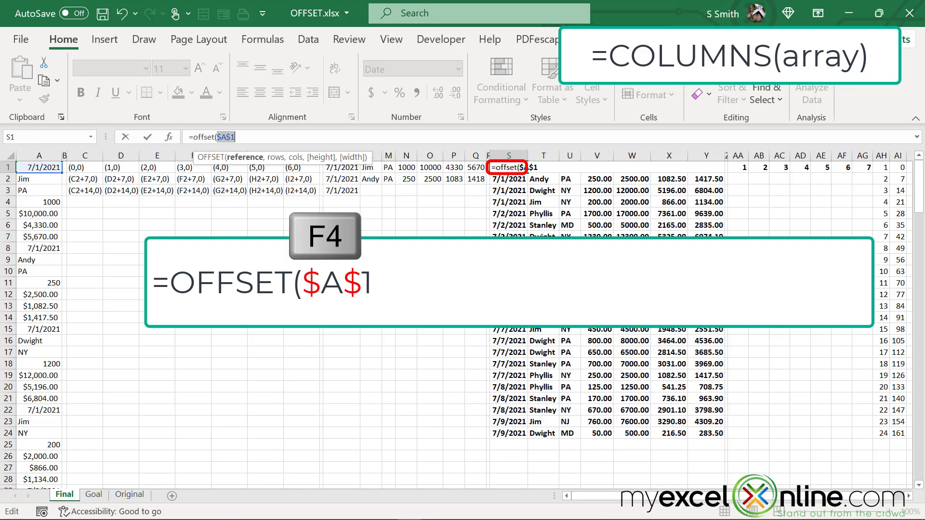
left_click(304, 141)
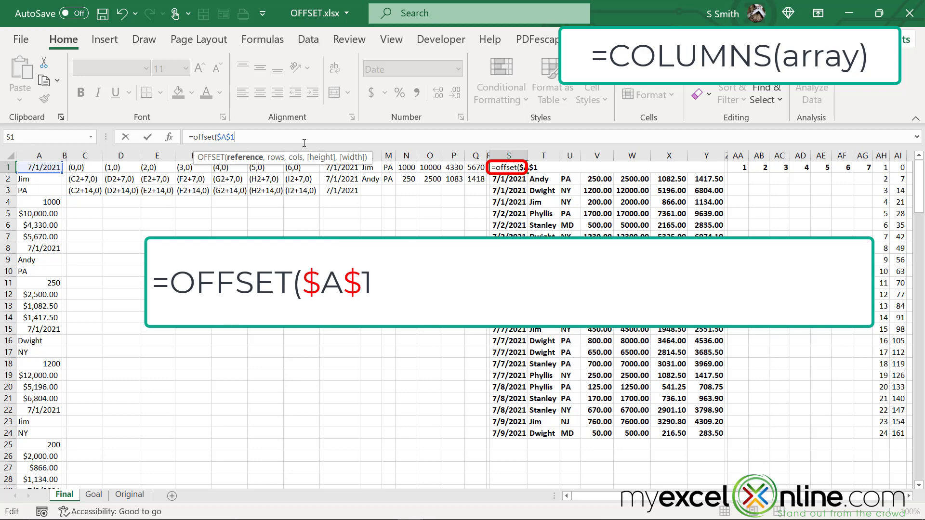
type(",")
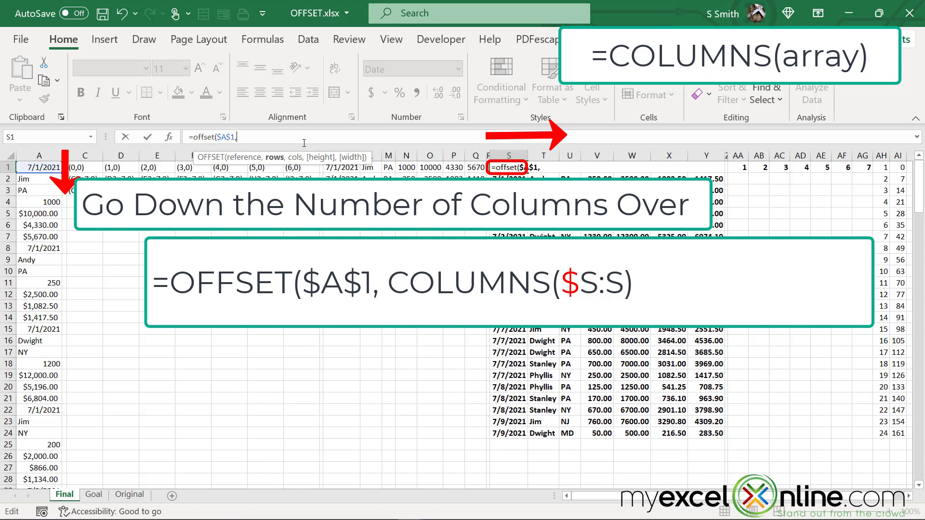
type("columns(")
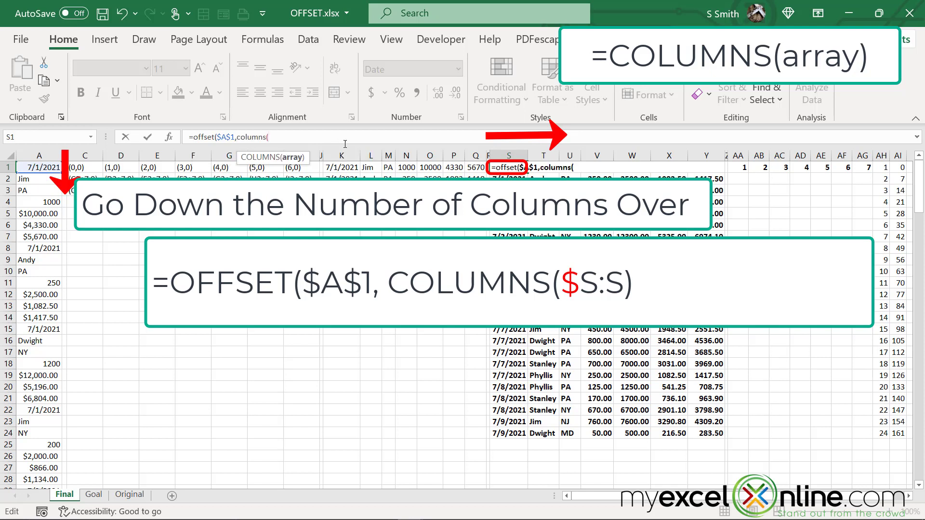
left_click(503, 154)
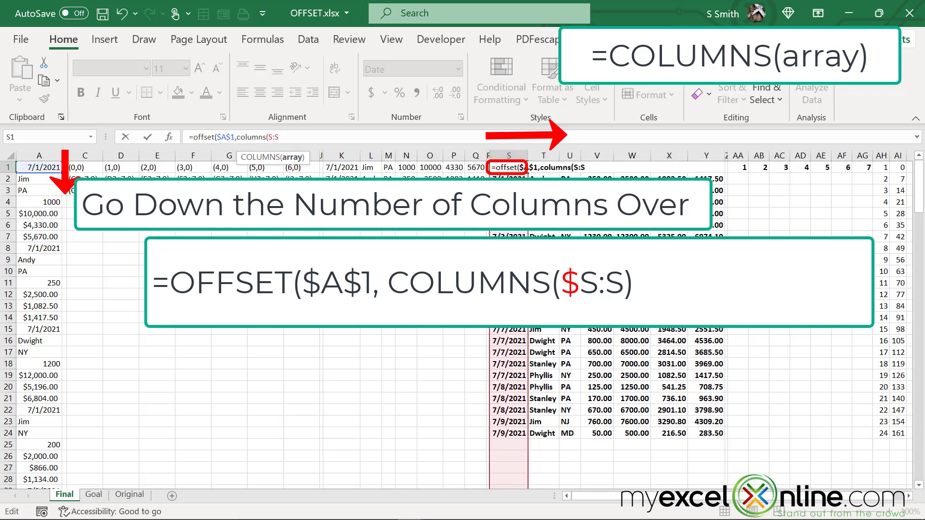
type("$S:S)")
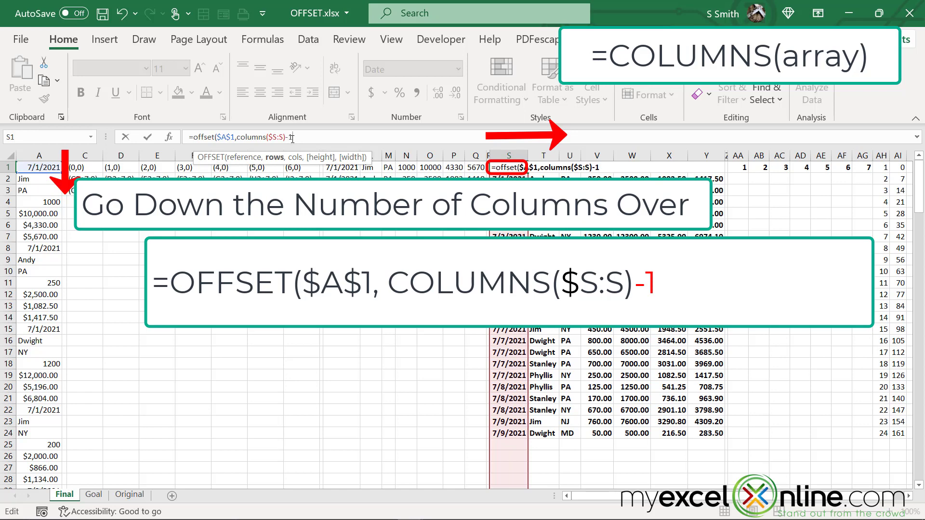
type("-1,")
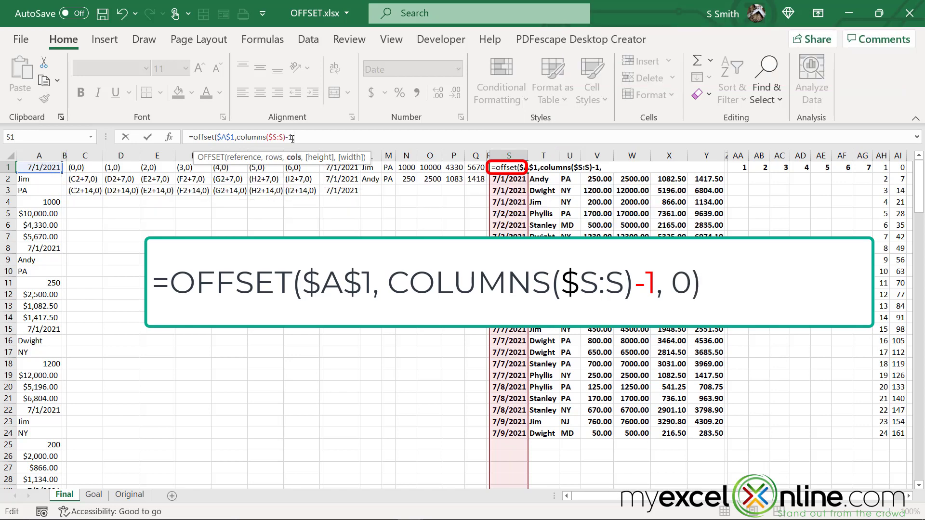
type("0)")
Fill the S1 formula across to Y1, format columns V:Y as Number, and check V1.
key("ctrl+Return")
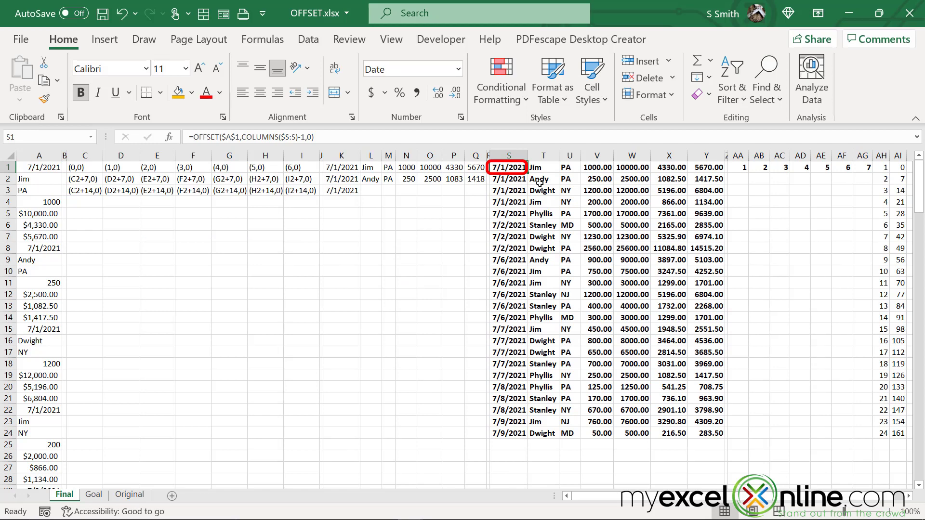
left_click_drag(528, 172, 723, 169)
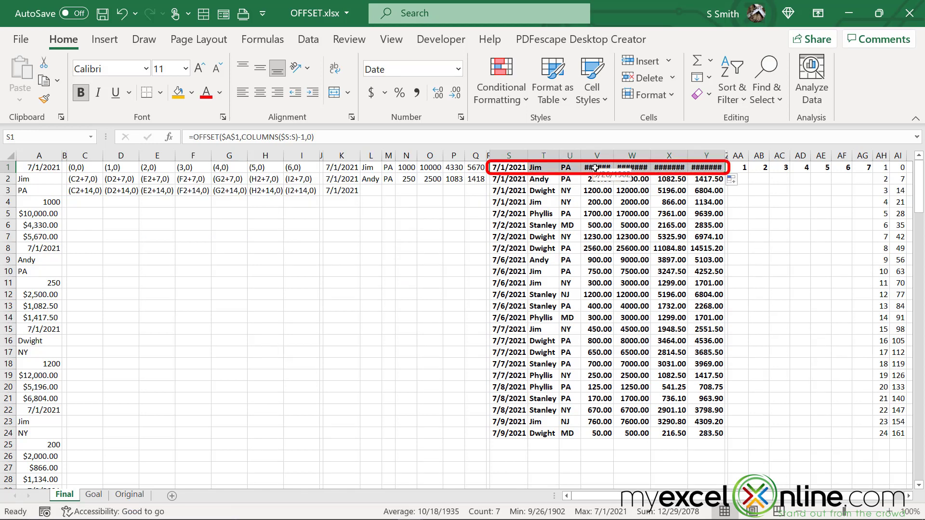
left_click_drag(602, 150, 706, 150)
left_click(458, 69)
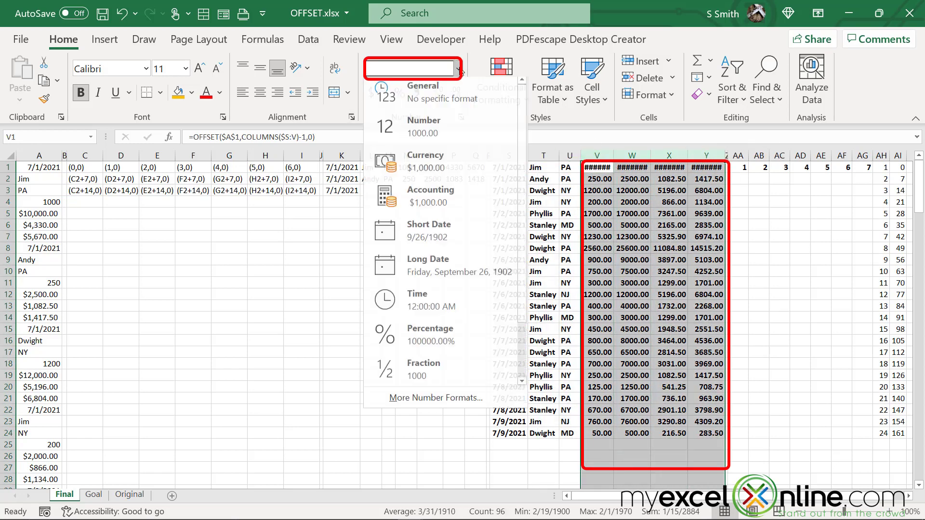
left_click(418, 129)
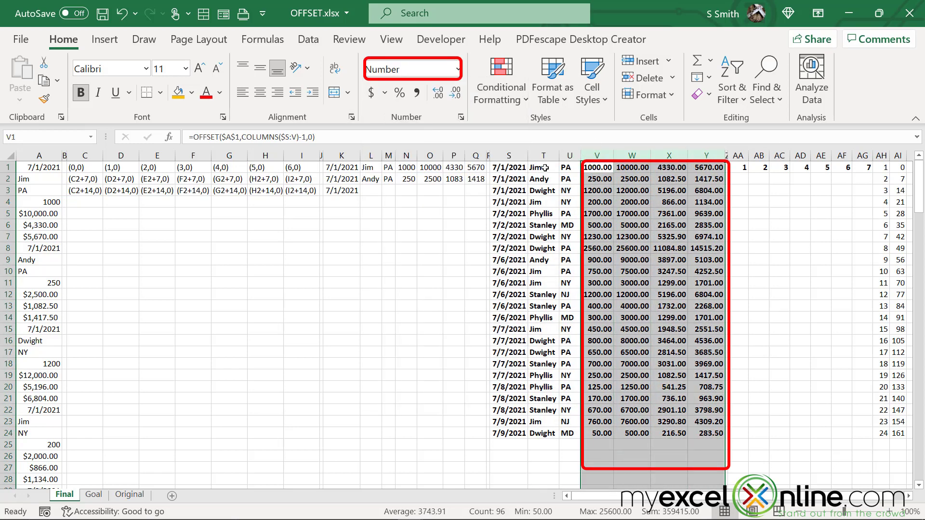
left_click(513, 167)
left_click(590, 168)
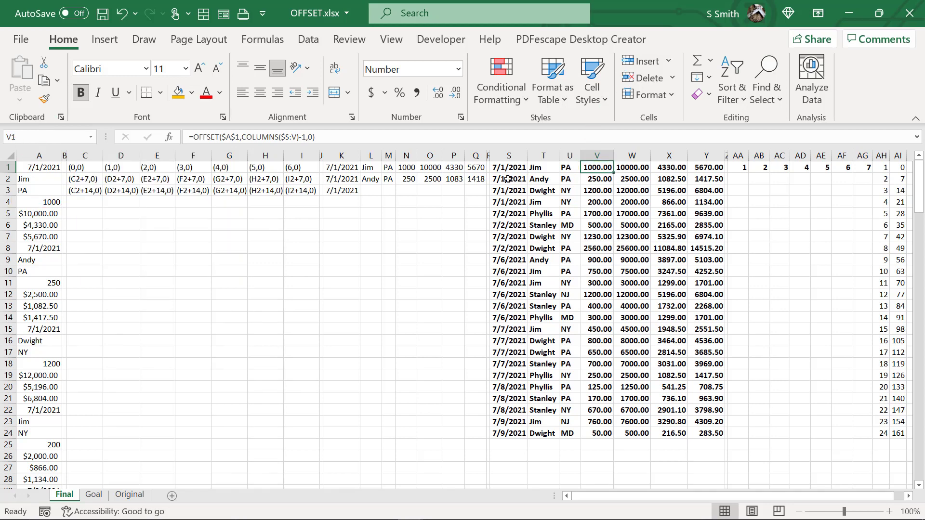
Clear S2:Y25 and fill row 1's formulas down into rows 2 and 3 of S:Y.
left_click_drag(508, 180, 717, 446)
key("Delete")
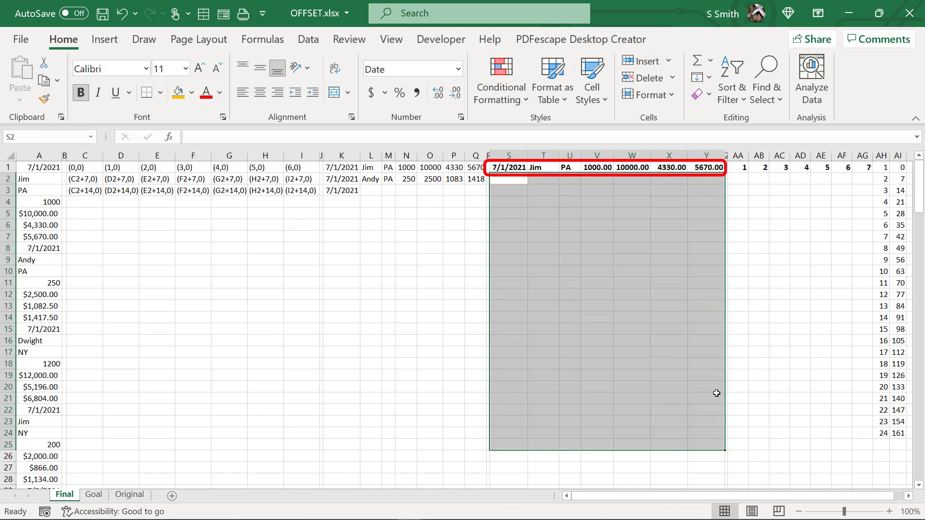
left_click(514, 168)
left_click_drag(513, 167, 706, 191)
key("ctrl+d")
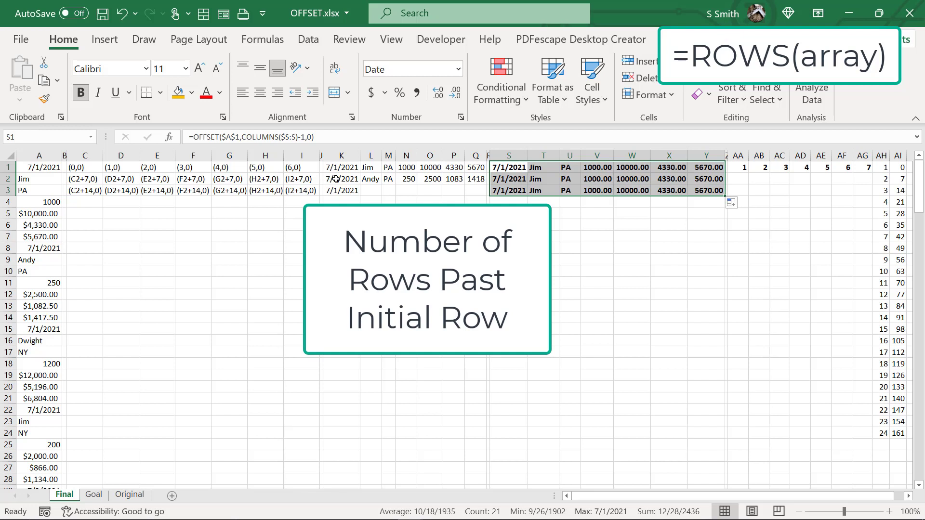
Review the ROWS helper formulas in column AH, starting at AH1.
left_click(881, 167)
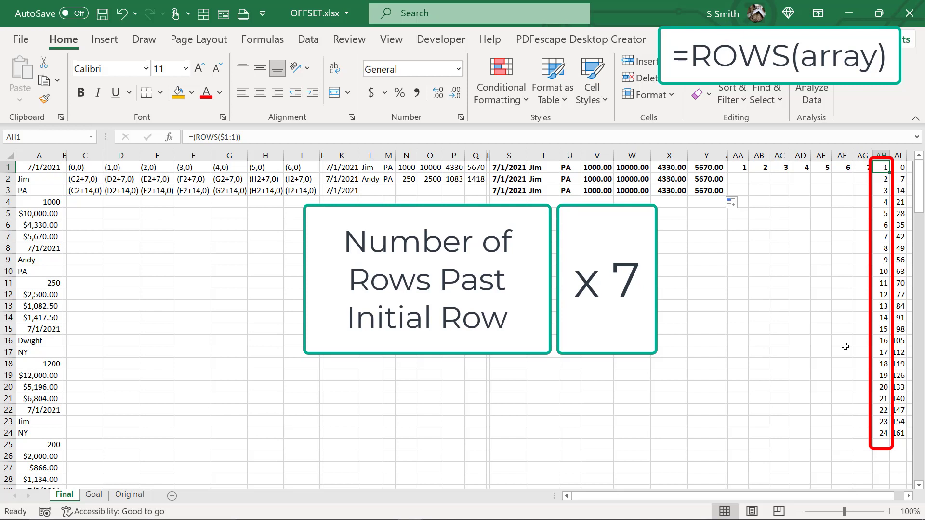
key("Down")
key("Down")
key("Down")
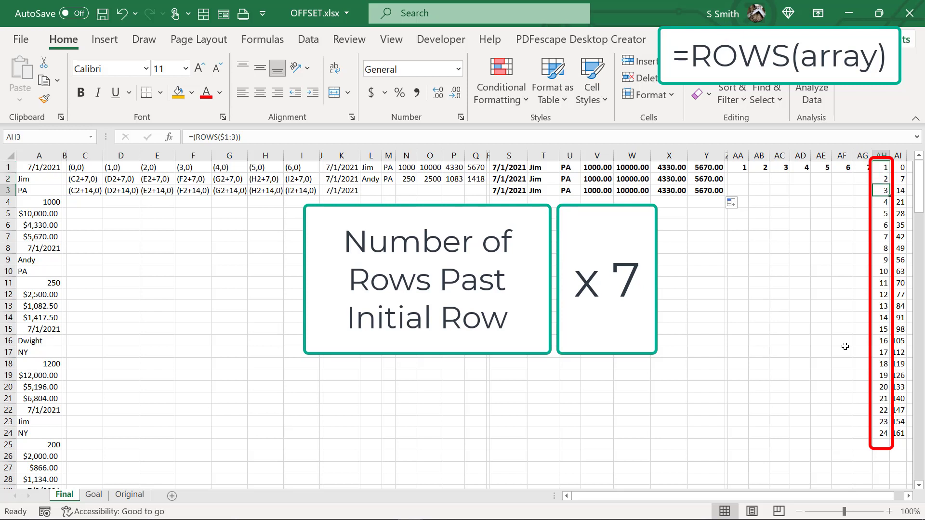
key("Down")
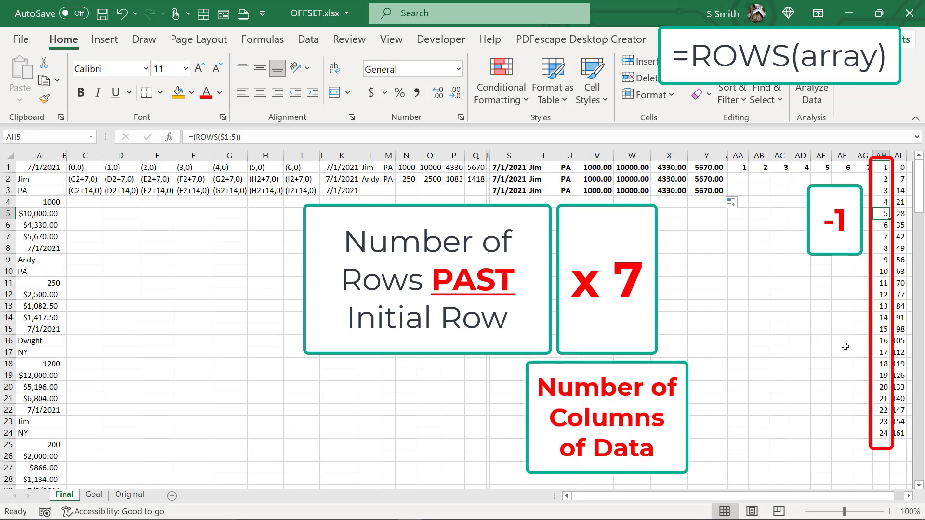
Change S1 to =OFFSET($A$1,COLUMNS($S:S)-1+(ROWS($1:1)-1)*7,0).
left_click(509, 168)
left_click(304, 140)
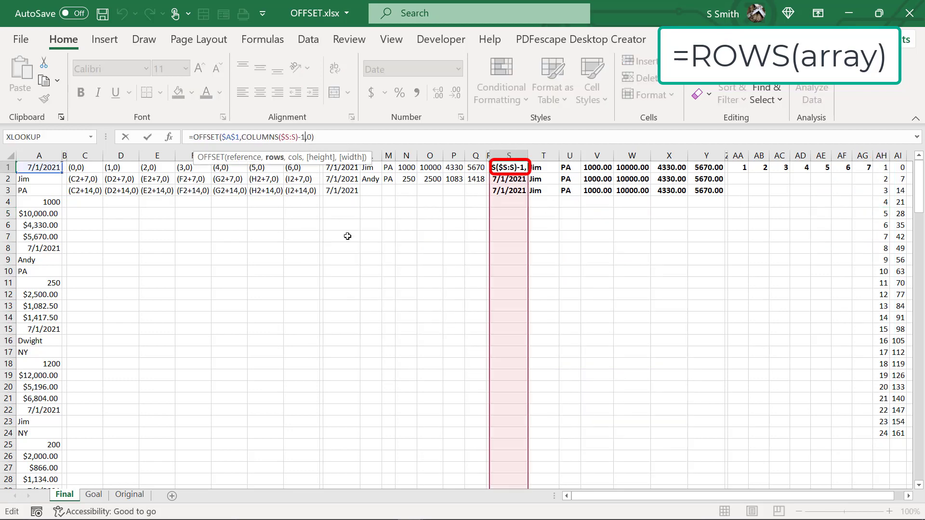
type("+rows(")
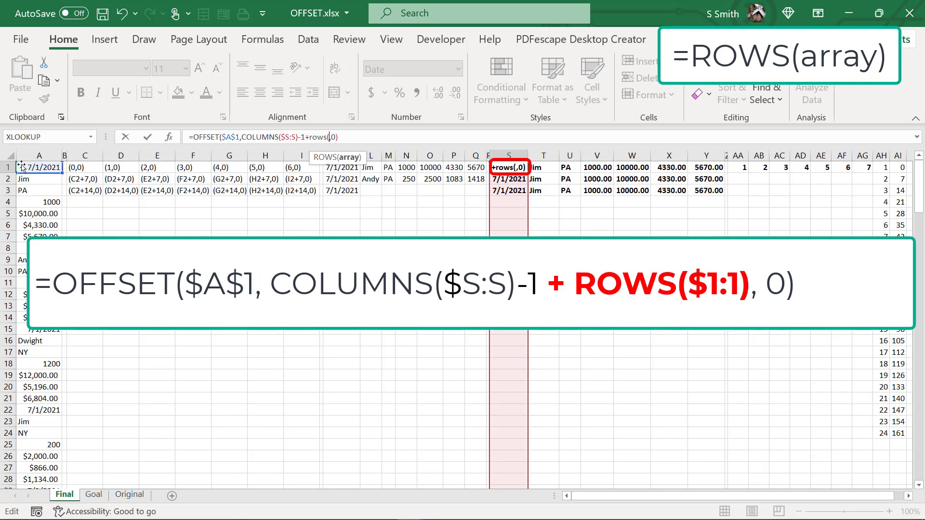
left_click(6, 168)
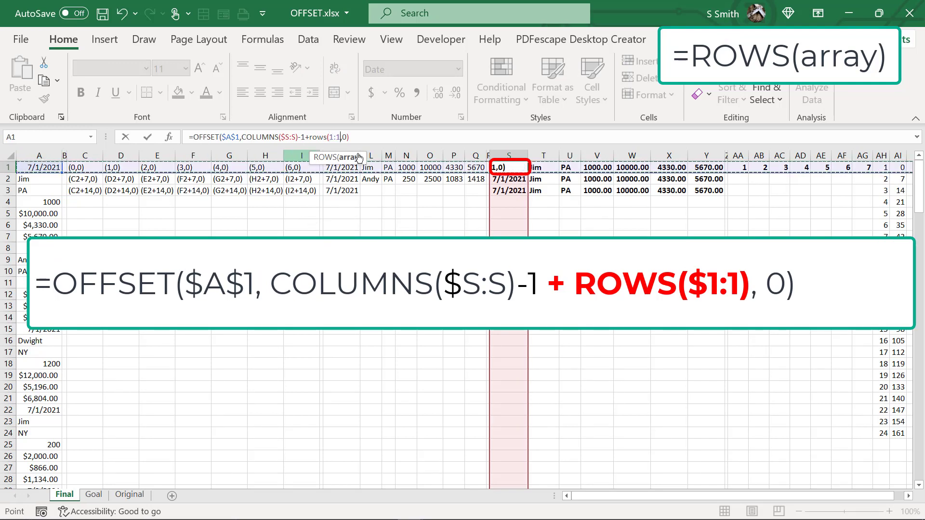
left_click(328, 136)
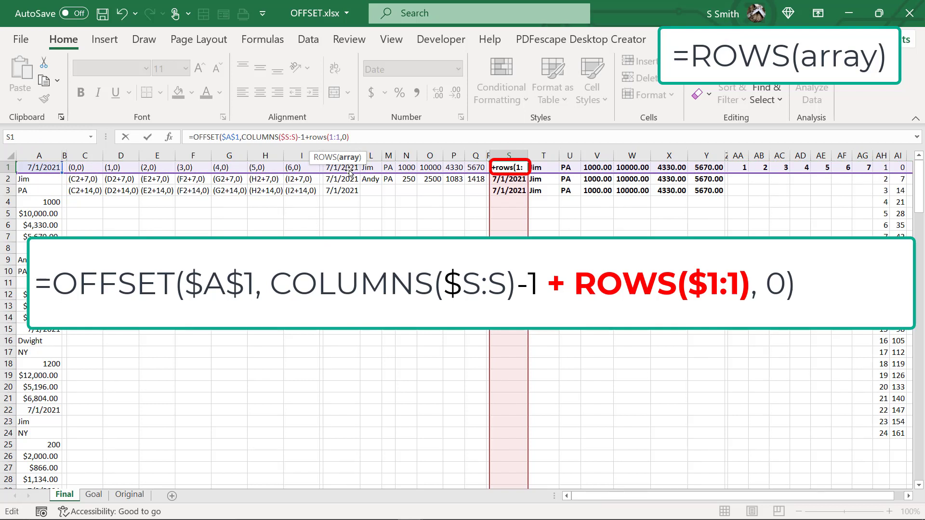
type("$S:S")
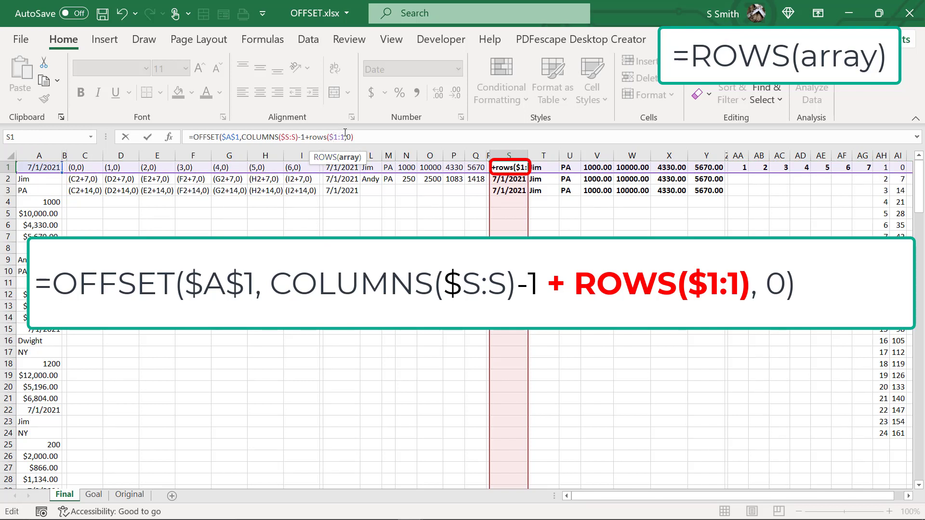
type(")")
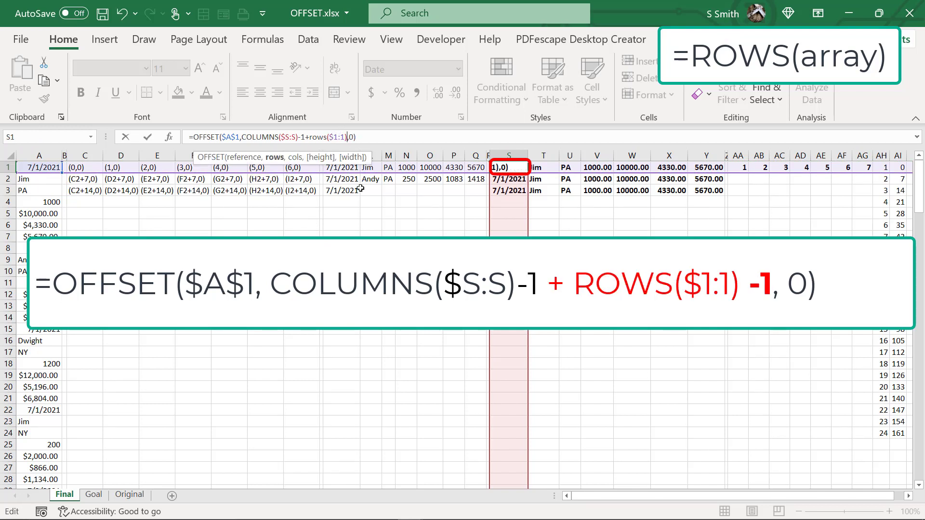
type("-1")
key("Left")
key("Left")
key("Left")
key("Left")
key("Left")
key("Left")
key("Left")
key("Left")
key("Left")
key("Left")
key("Left")
key("Left")
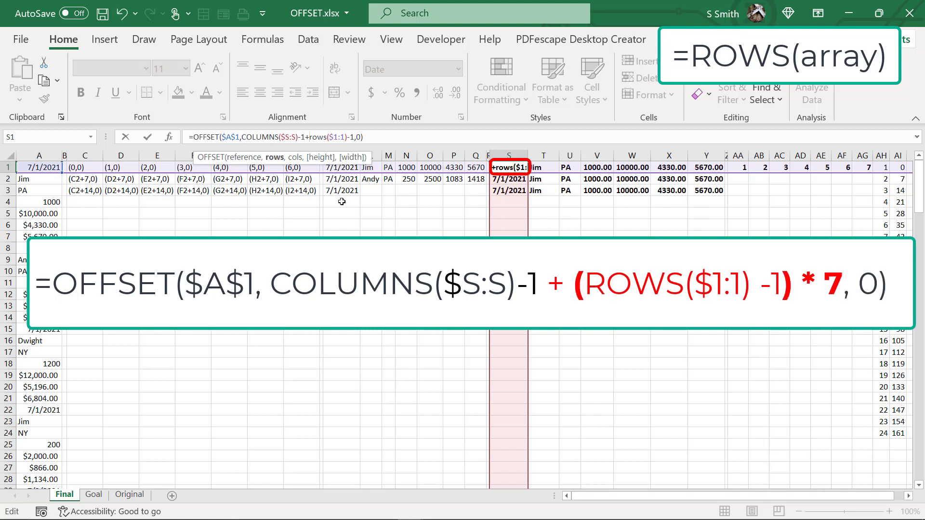
type("(")
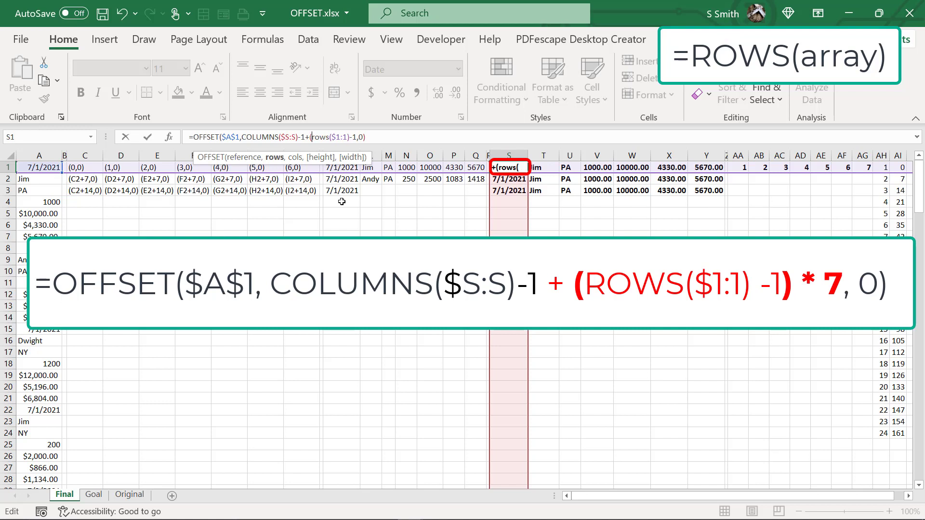
left_click(355, 135)
type(")*7")
key("ctrl+Return")
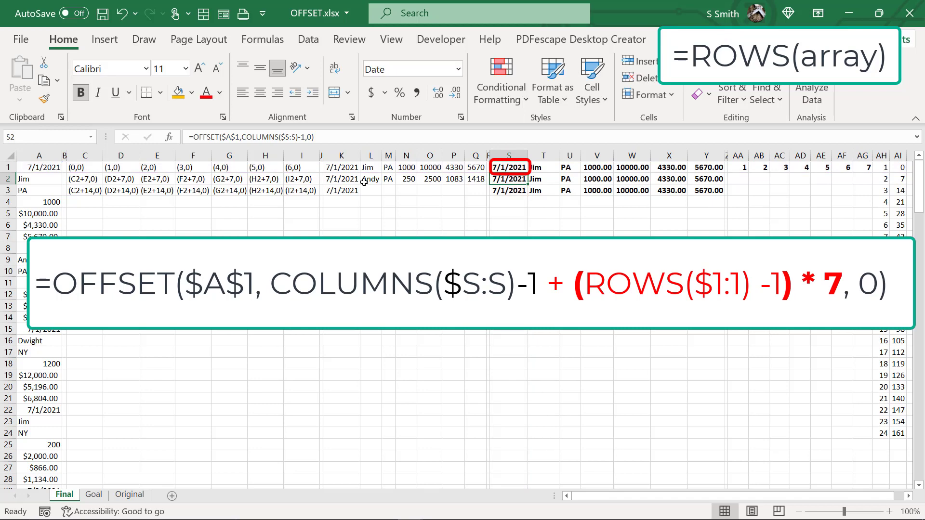
Fill the S1 formula down to S19 and check the copied formula in S5.
left_click_drag(526, 172, 512, 376)
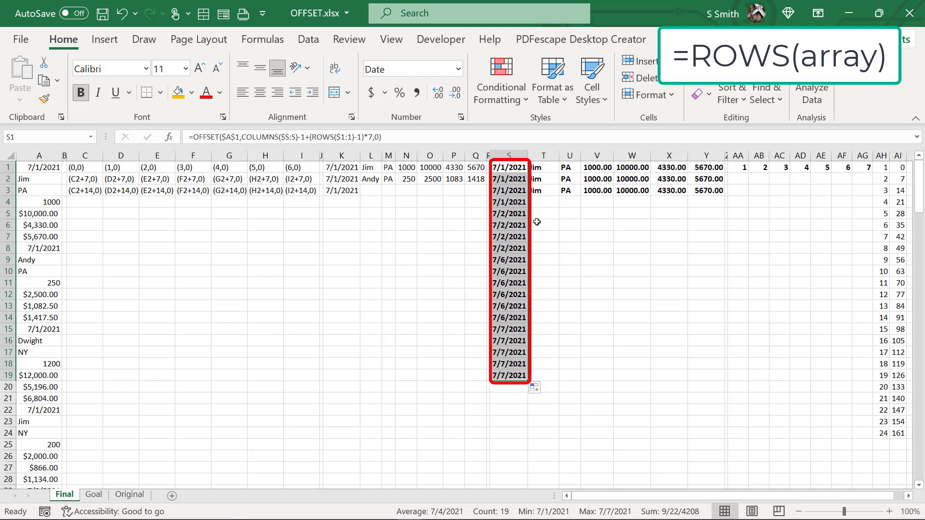
left_click(518, 216)
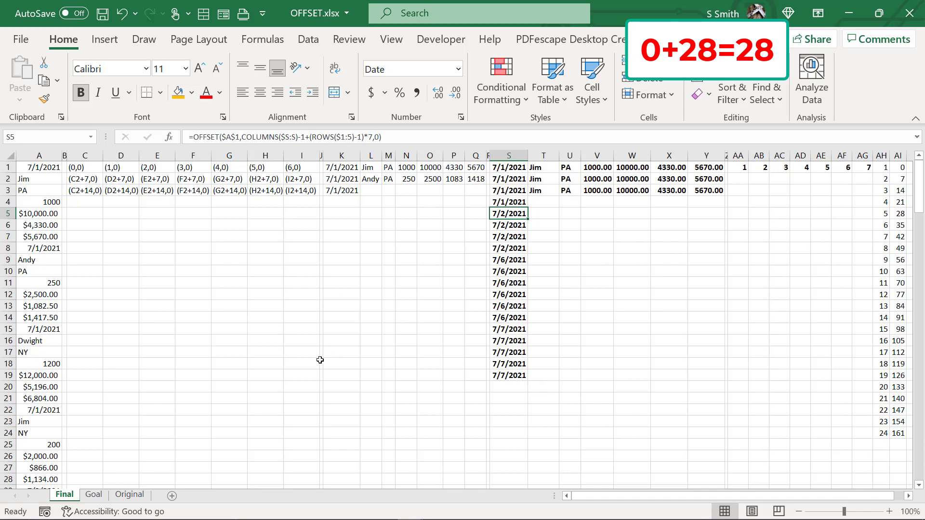
scroll(320, 360, "down", 1)
scroll(319, 359, "up", 1)
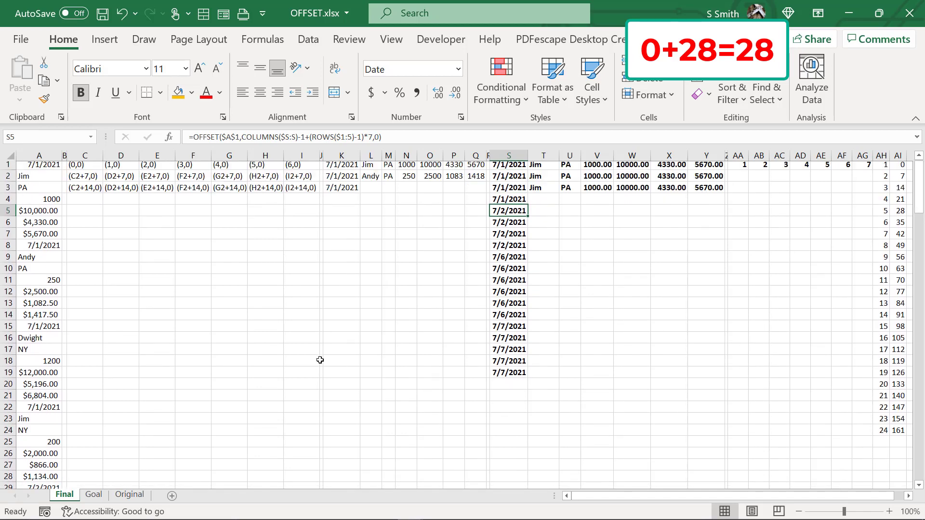
Fill S1:S19 across to column Y, format V:Y as Number, and inspect V2's formula.
left_click_drag(508, 167, 713, 383)
left_click_drag(597, 156, 691, 159)
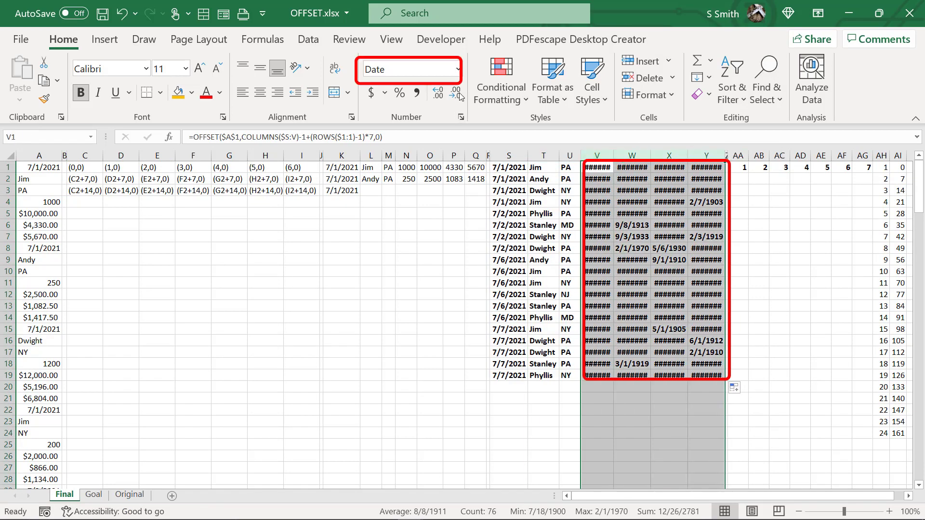
left_click(458, 69)
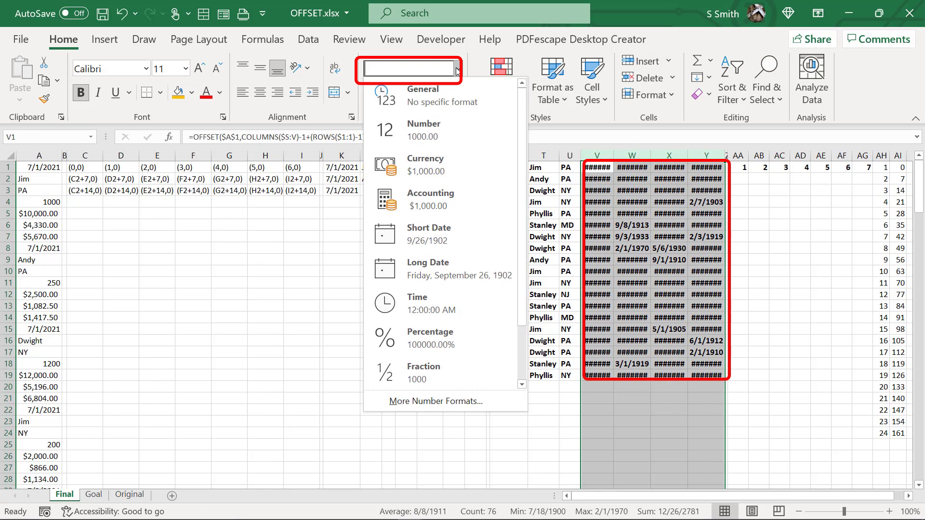
left_click(440, 134)
left_click(665, 390)
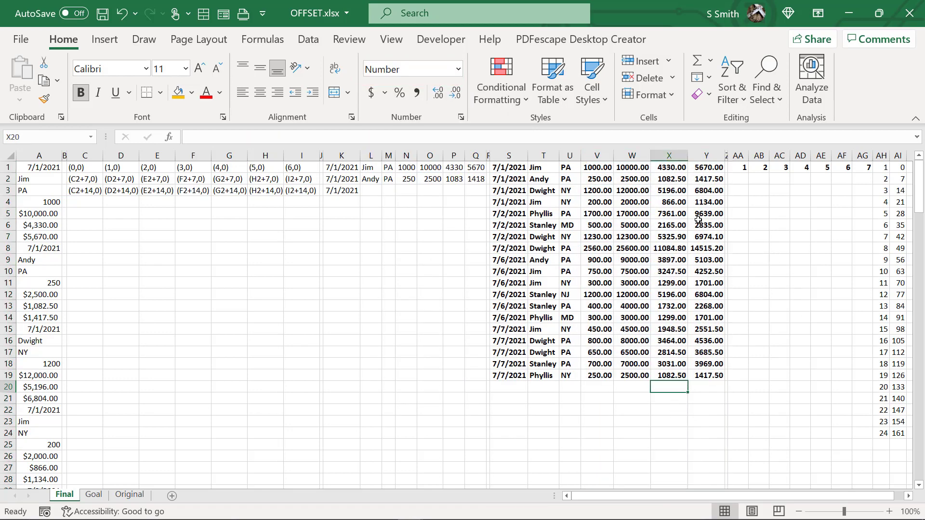
left_click(602, 179)
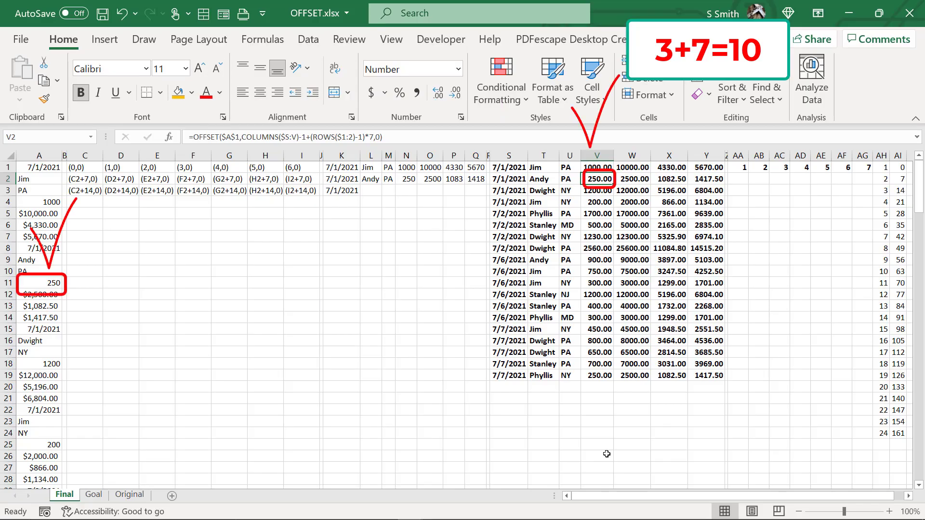
key("Down")
key("Down")
key("Left")
key("Left")
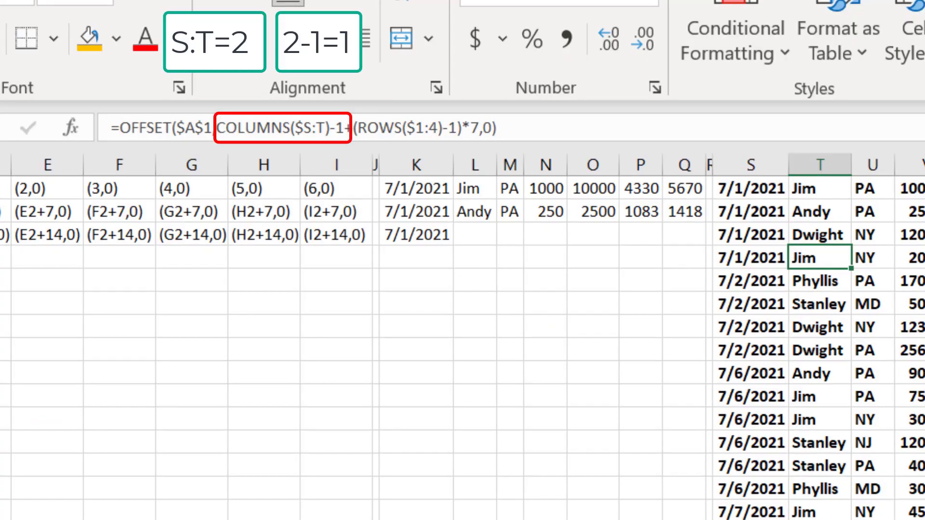